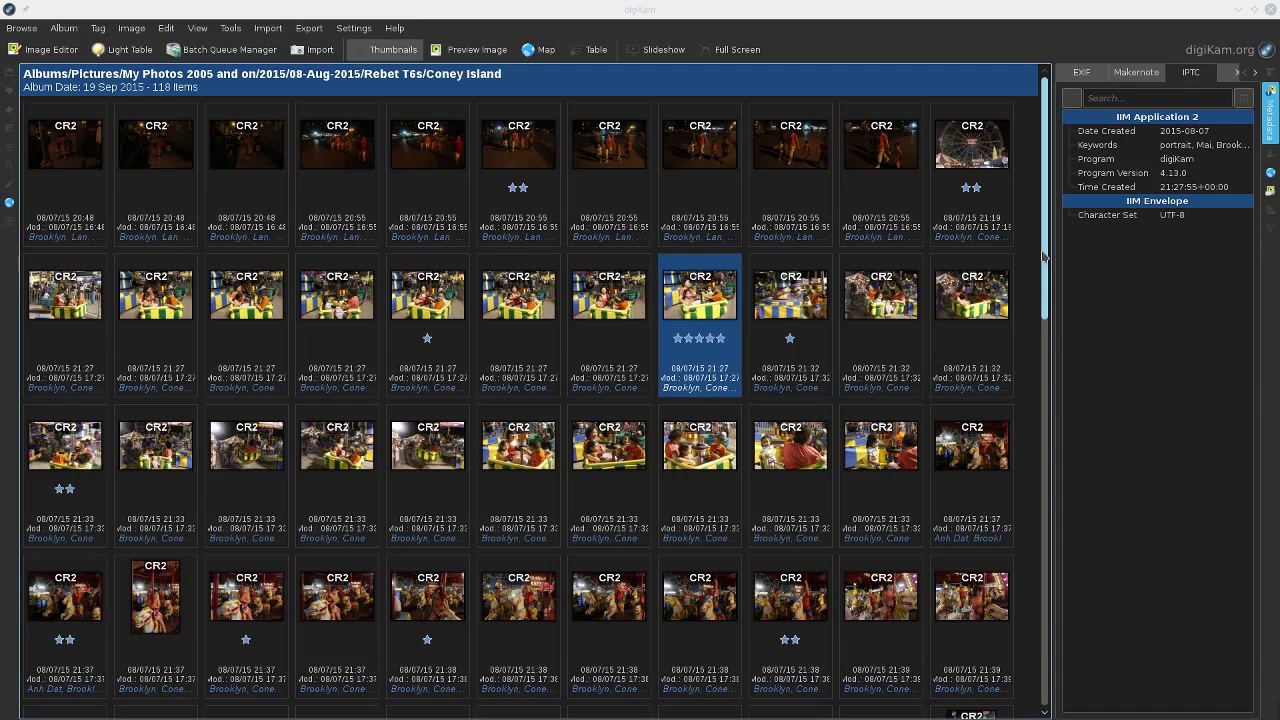
- Scroll the digiKam album down to the 21:39 carousel shots and select the unrated one
click(1044, 258)
drag(1044, 258, 1044, 387)
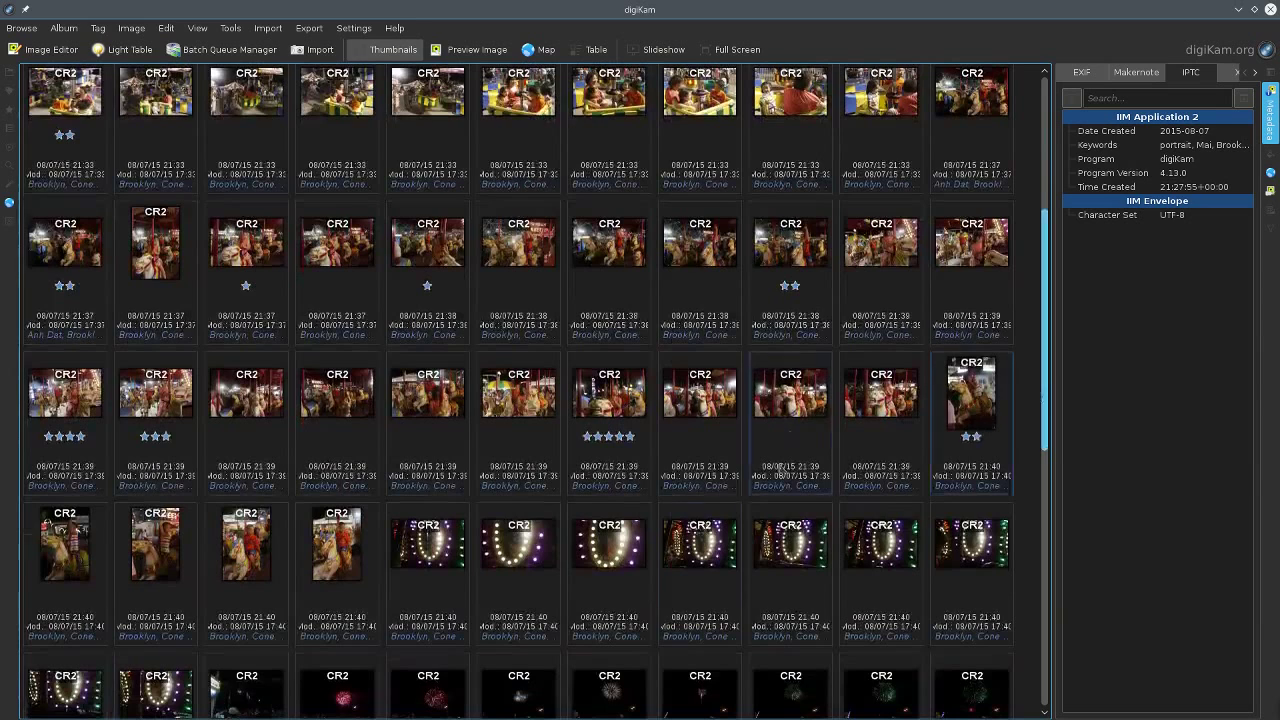
click(697, 481)
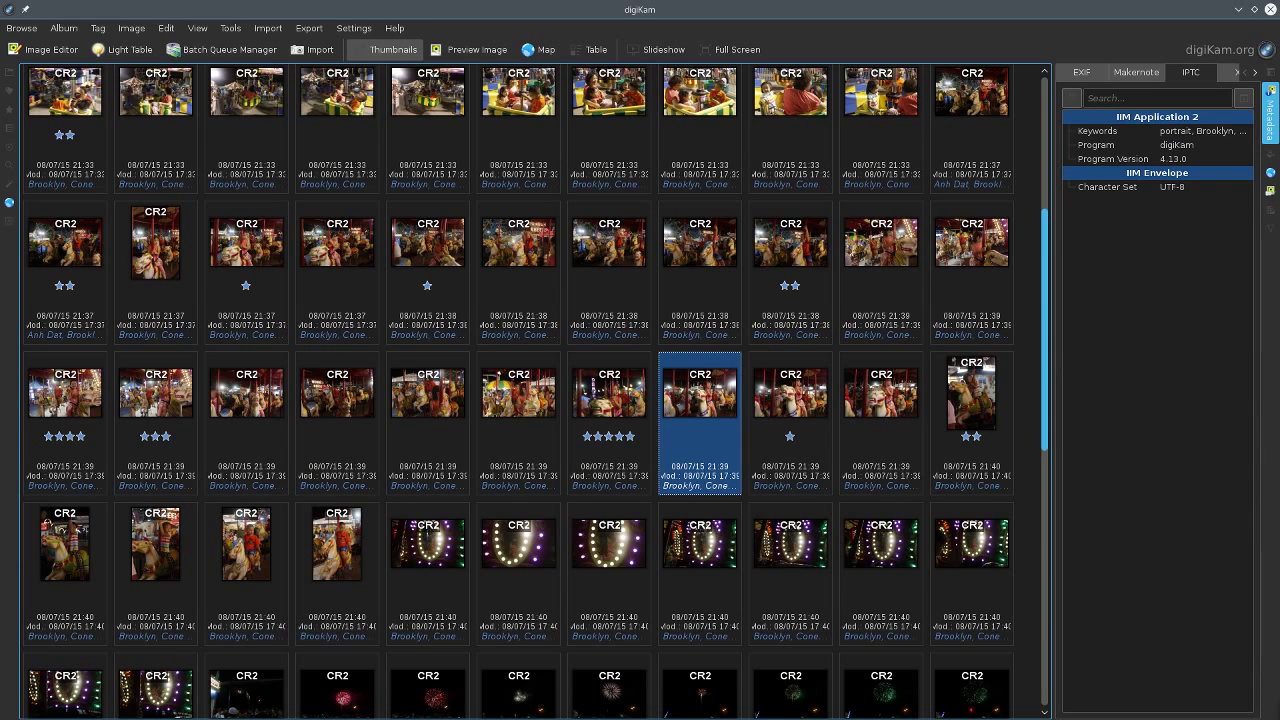
- Review the photo's tags, its IPTC, XMP, Makernote and EXIF metadata, then its Properties sidebar
click(1270, 193)
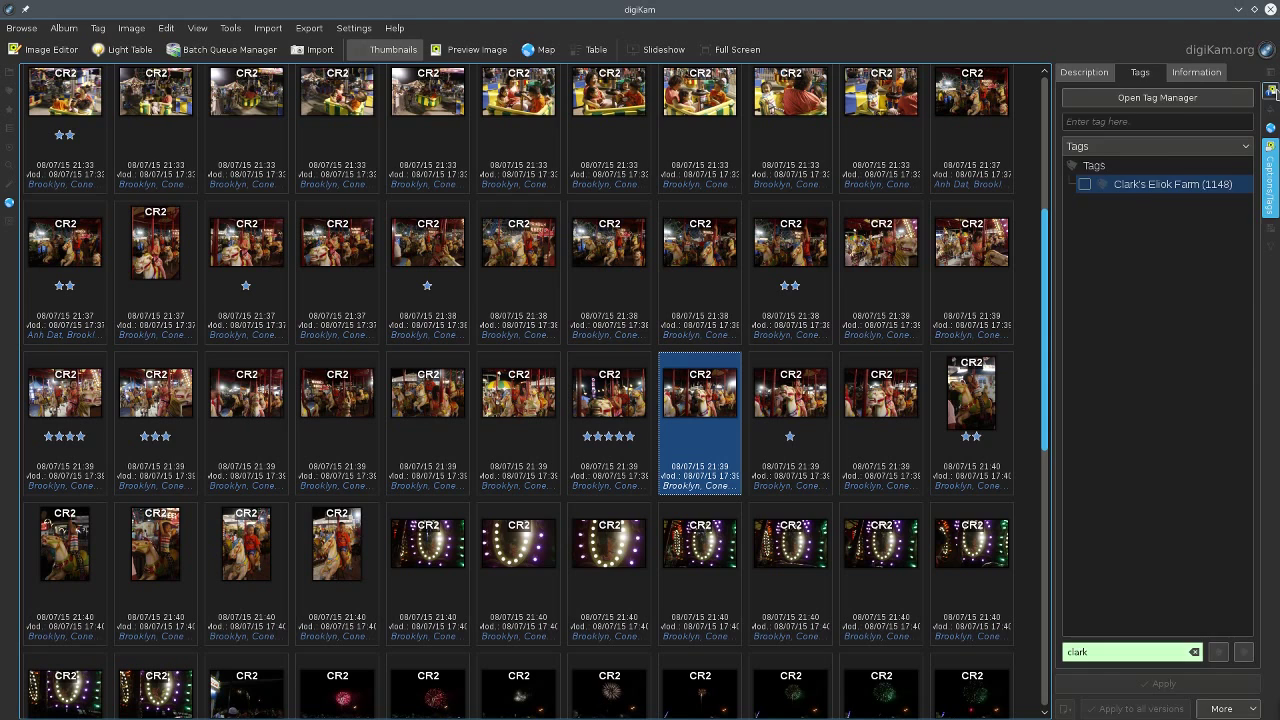
click(1271, 91)
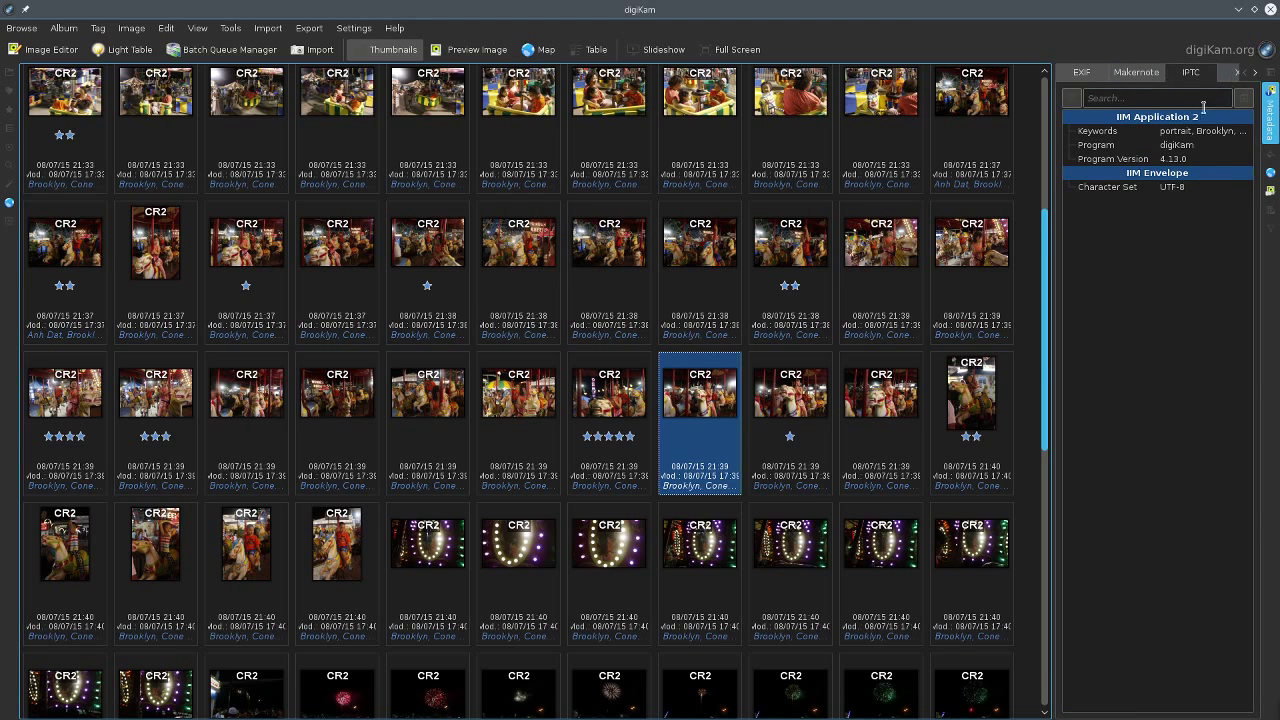
click(1238, 72)
click(1136, 76)
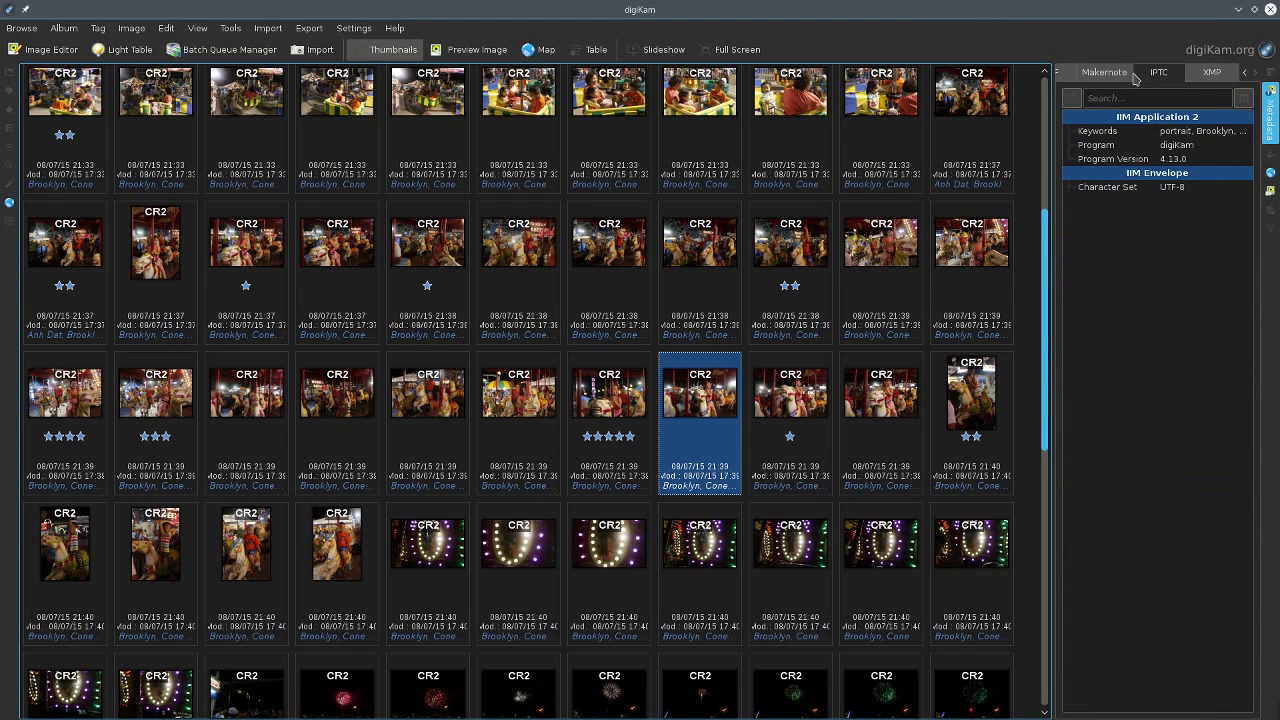
click(1130, 76)
click(1138, 76)
click(1271, 73)
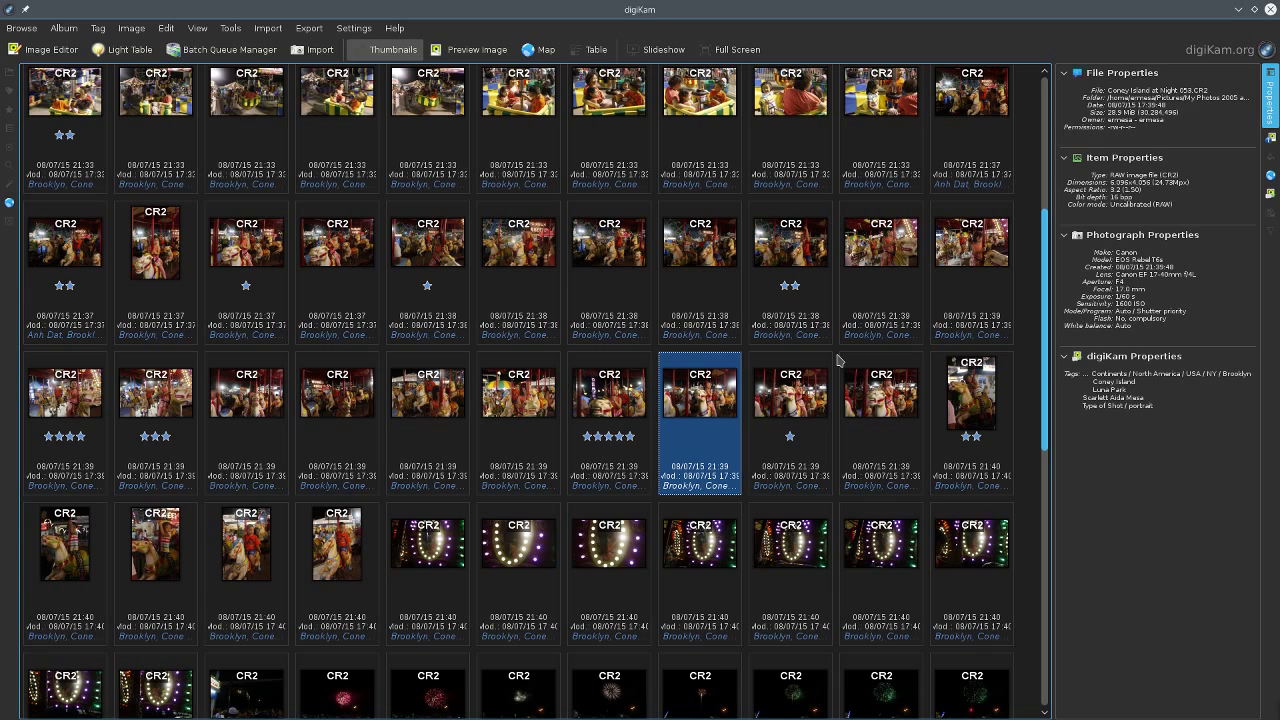
- Select the five-star 21:39 carousel thumbnail to the left
click(621, 474)
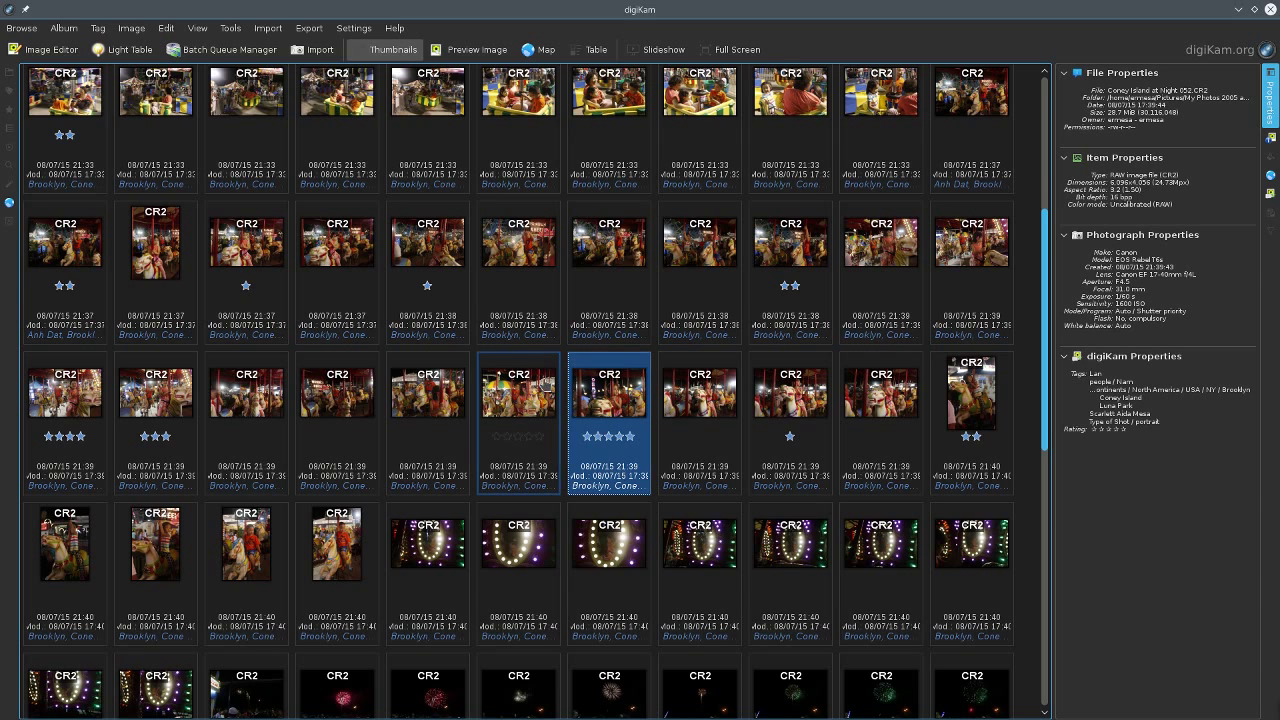
- Open the five-star carousel photo in Preview Image mode with the filmstrip above
double_click(590, 405)
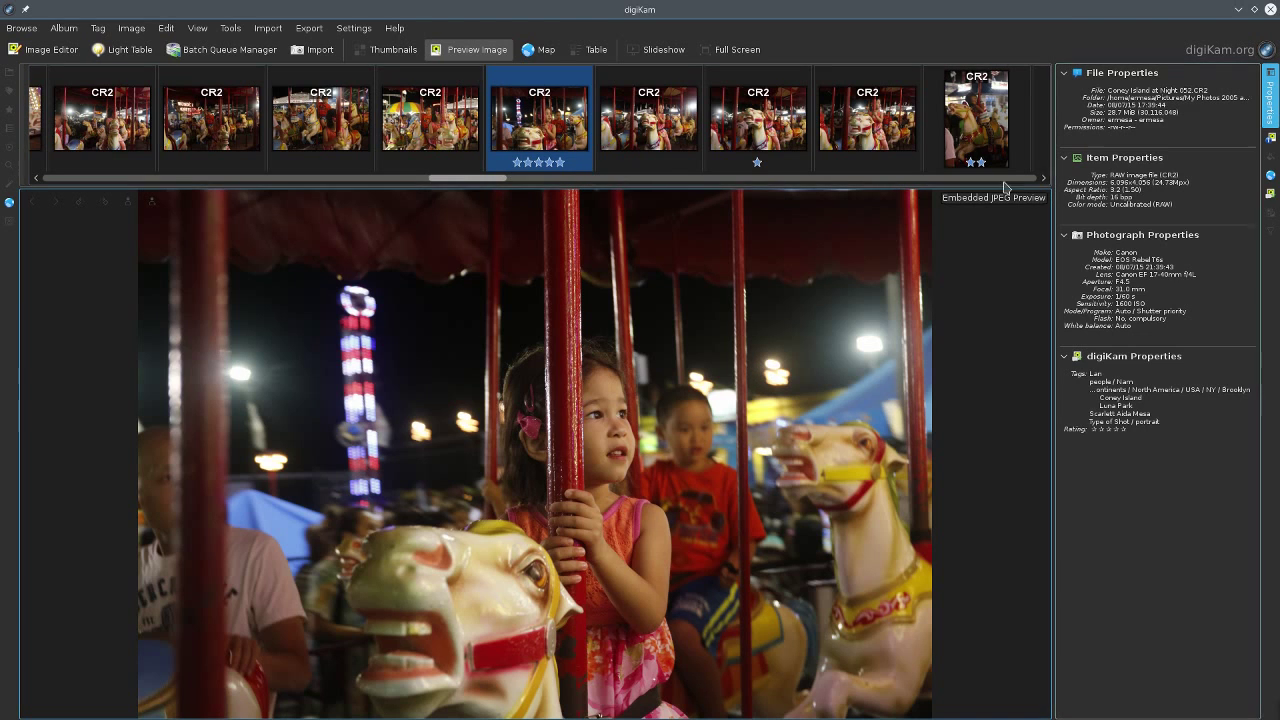
- Rate the previewed carousel photo five stars with Ctrl+5
key(ctrl+5)
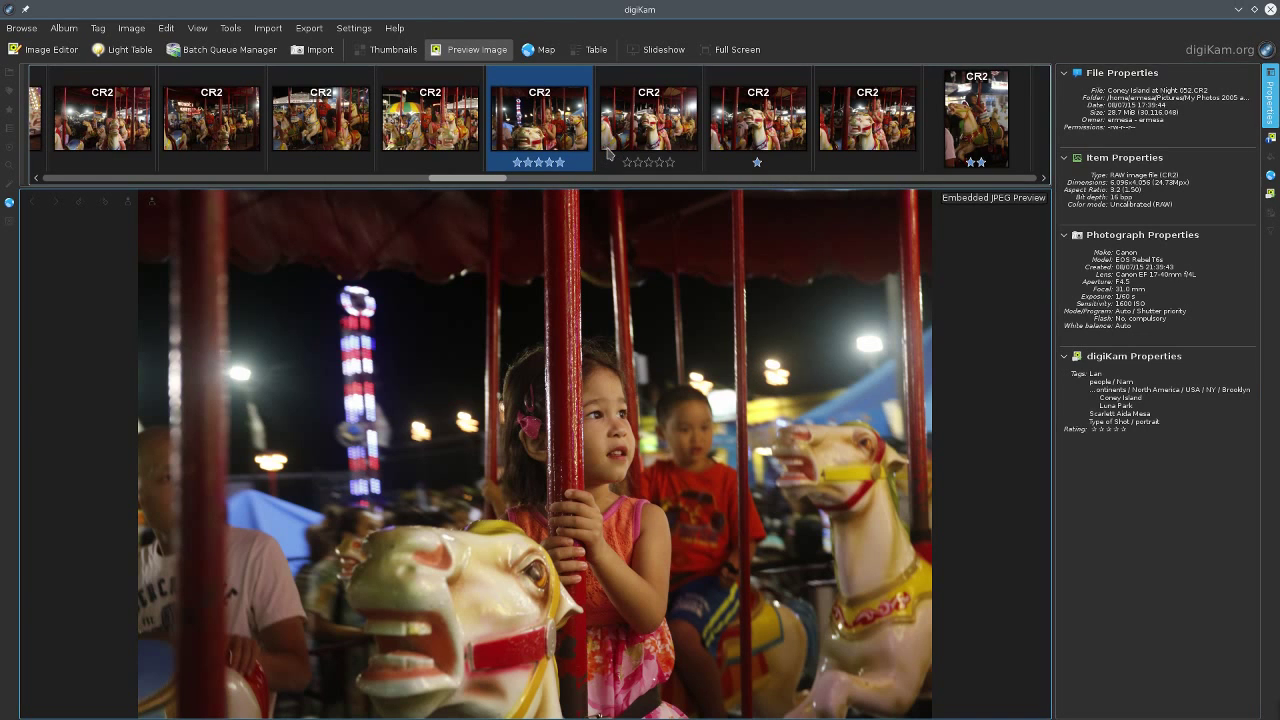
mouse_move(607, 153)
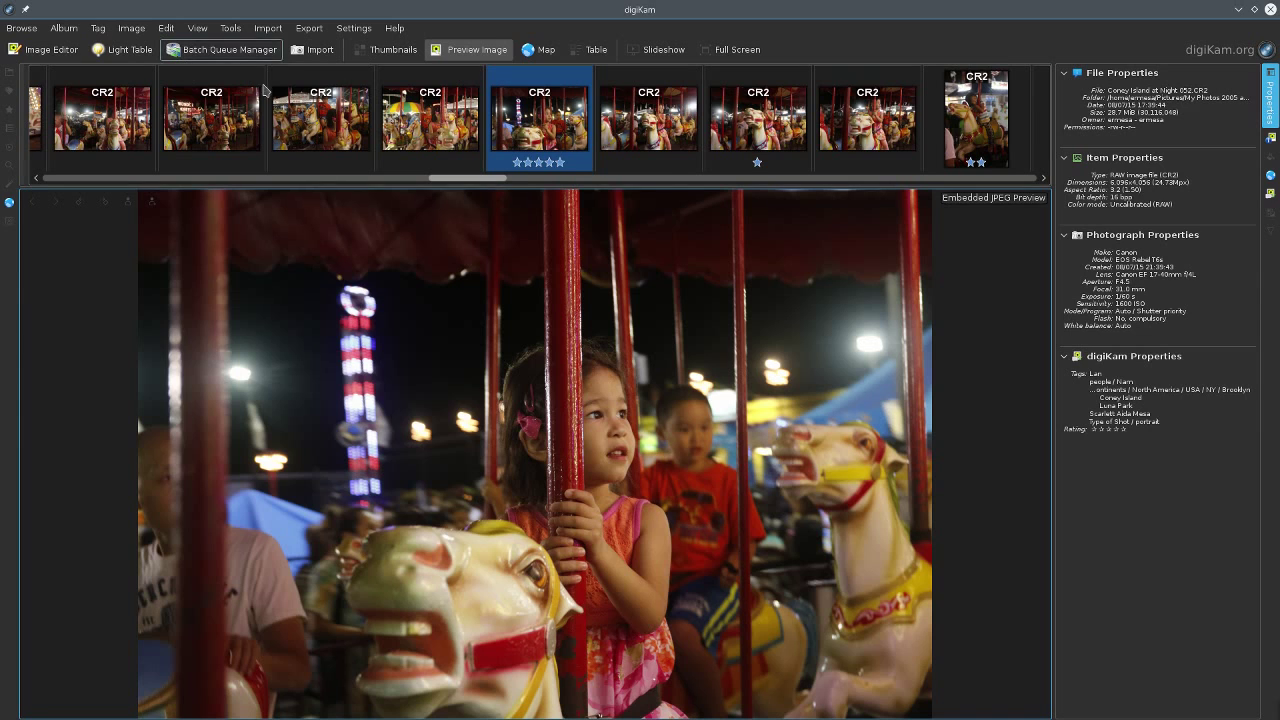
- Open the previewed carousel photo in RawTherapee via Open With
right_click(423, 369)
mouse_move(600, 550)
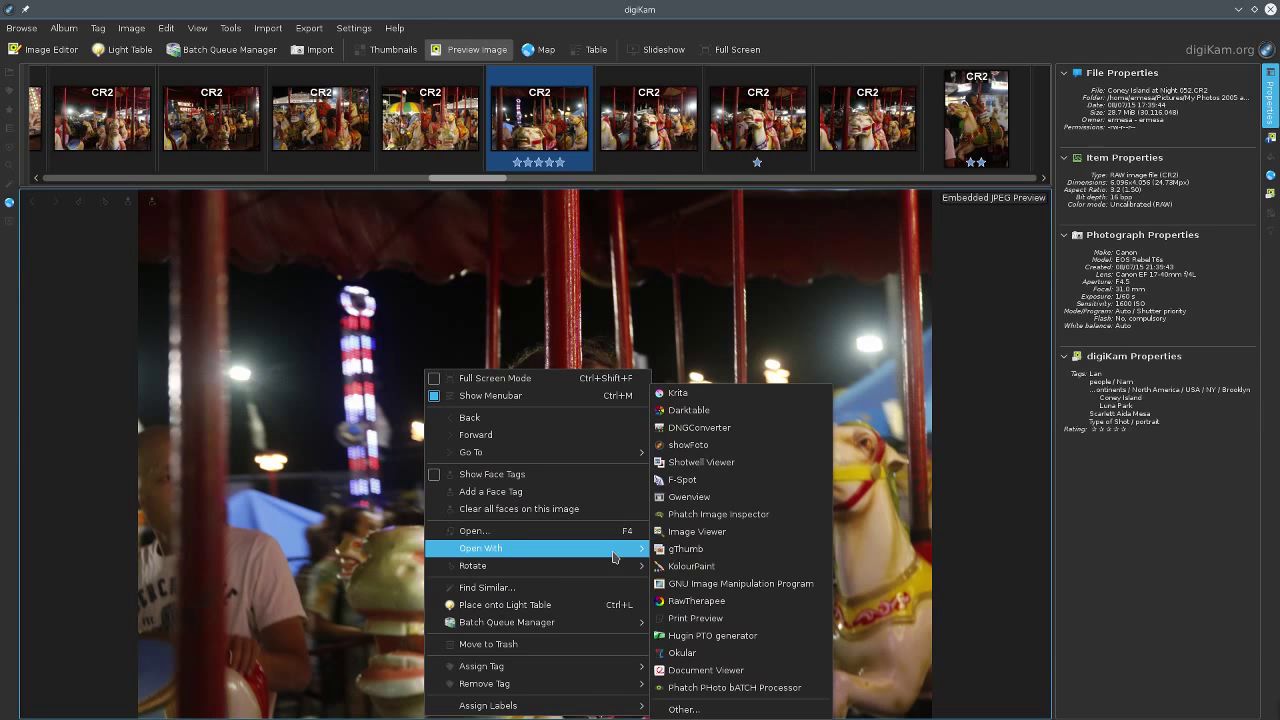
click(732, 608)
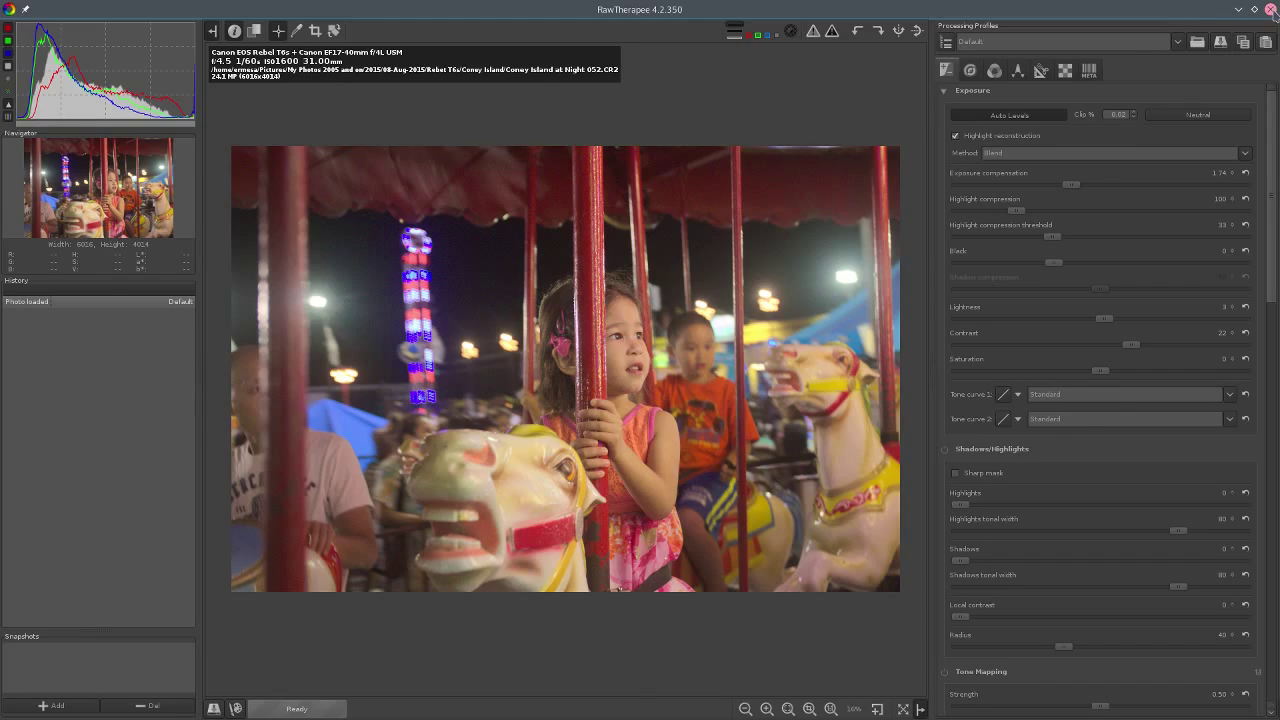
- Close the RawTherapee editor and relaunch RawTherapee from Konsole with 'rawtherapee &'
click(1270, 8)
key(F12)
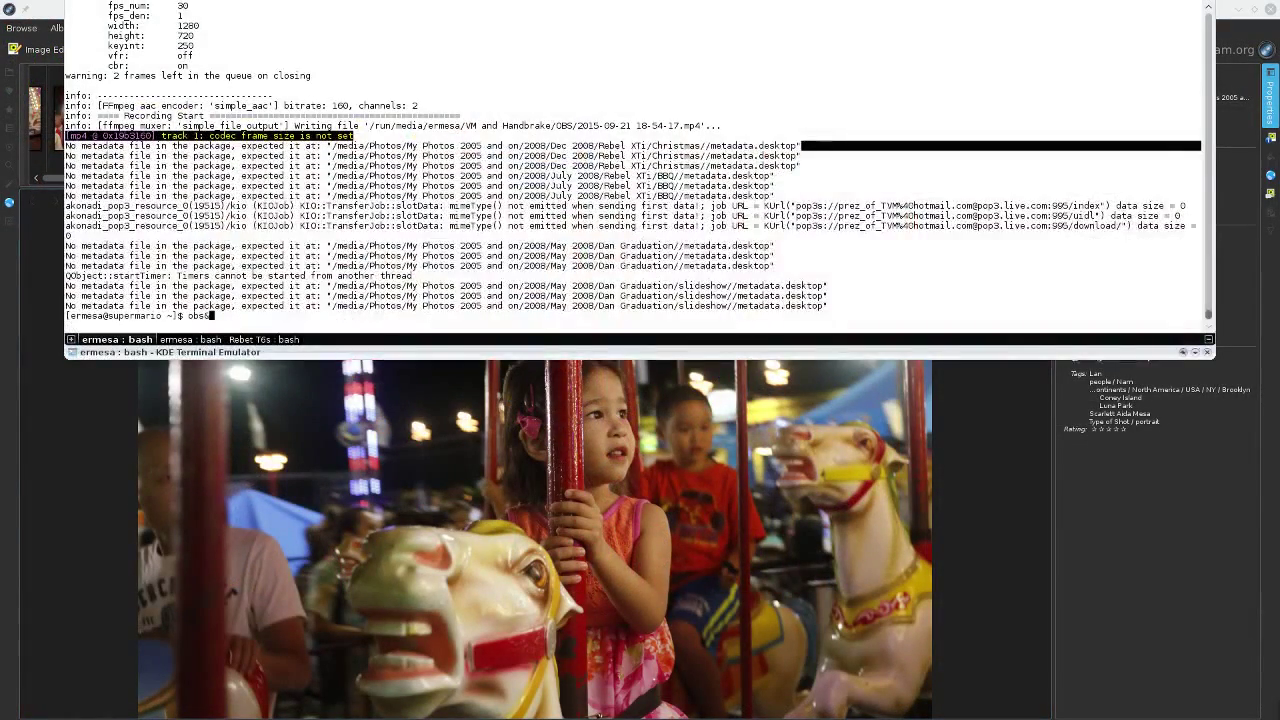
key(Up)
key(Return)
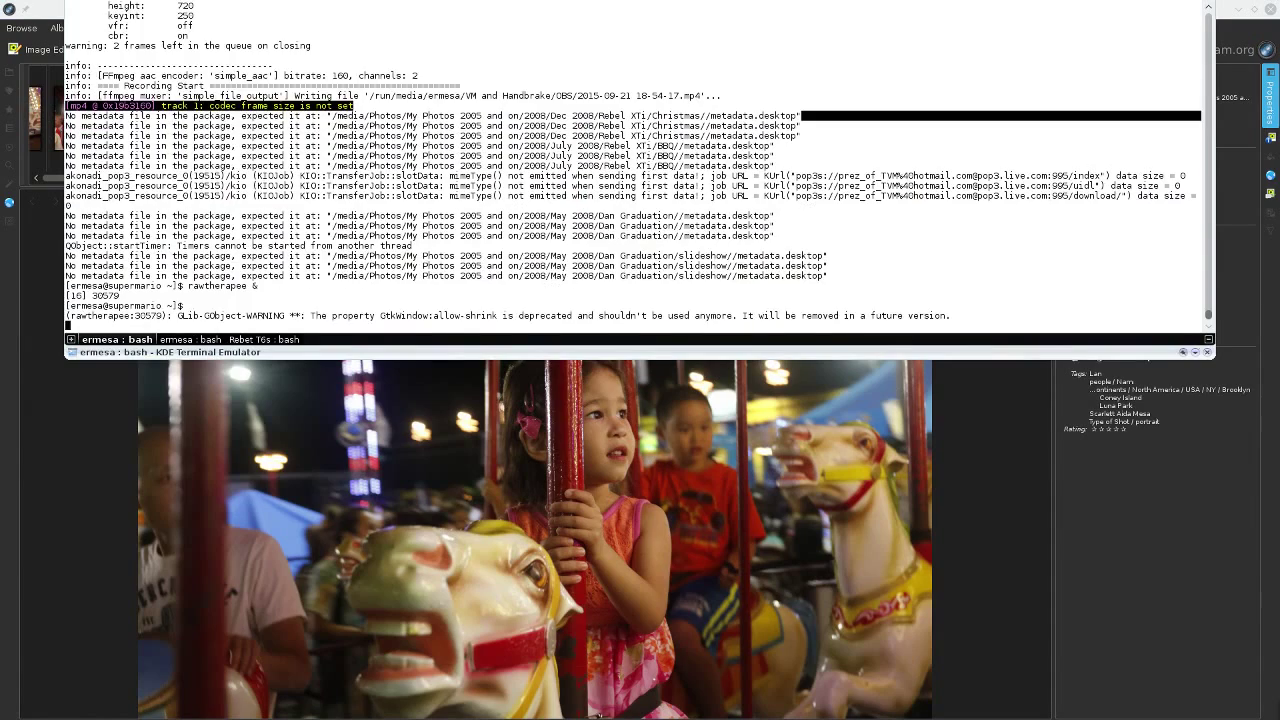
key(F12)
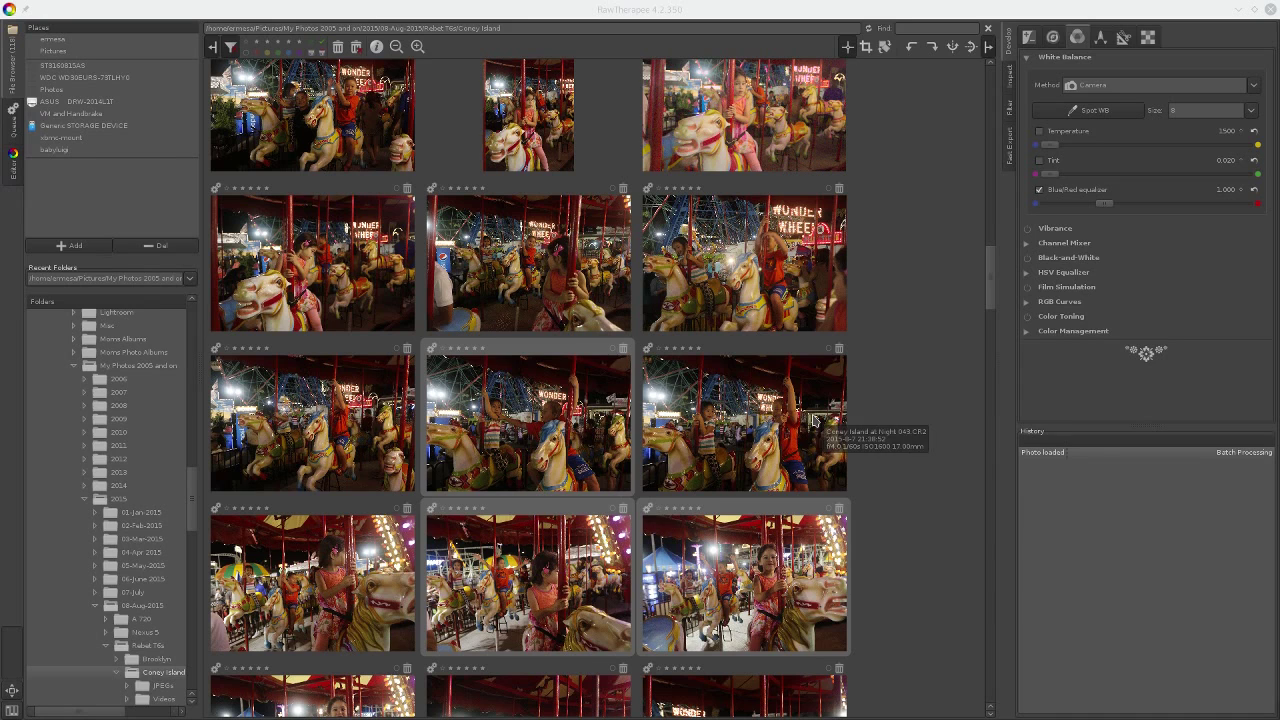
- Browse the Coney Island carousel thumbnails with the Exposure quick-edit panel shown
click(895, 358)
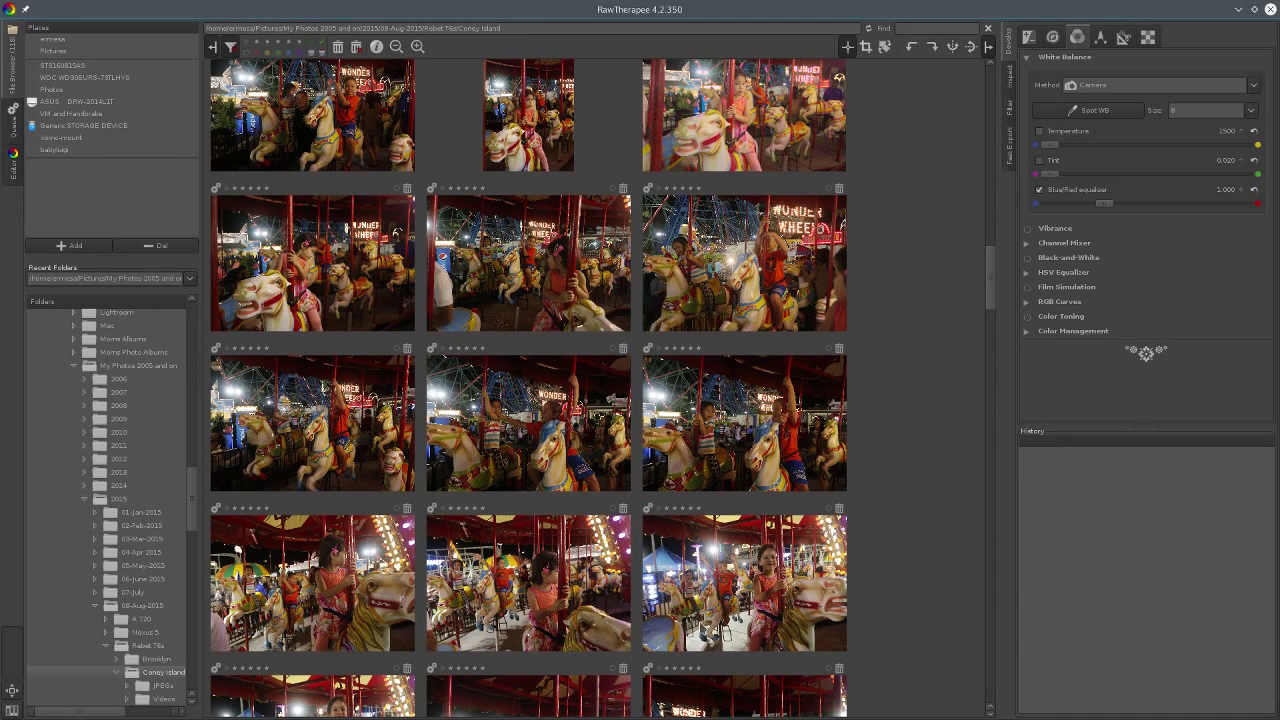
click(712, 615)
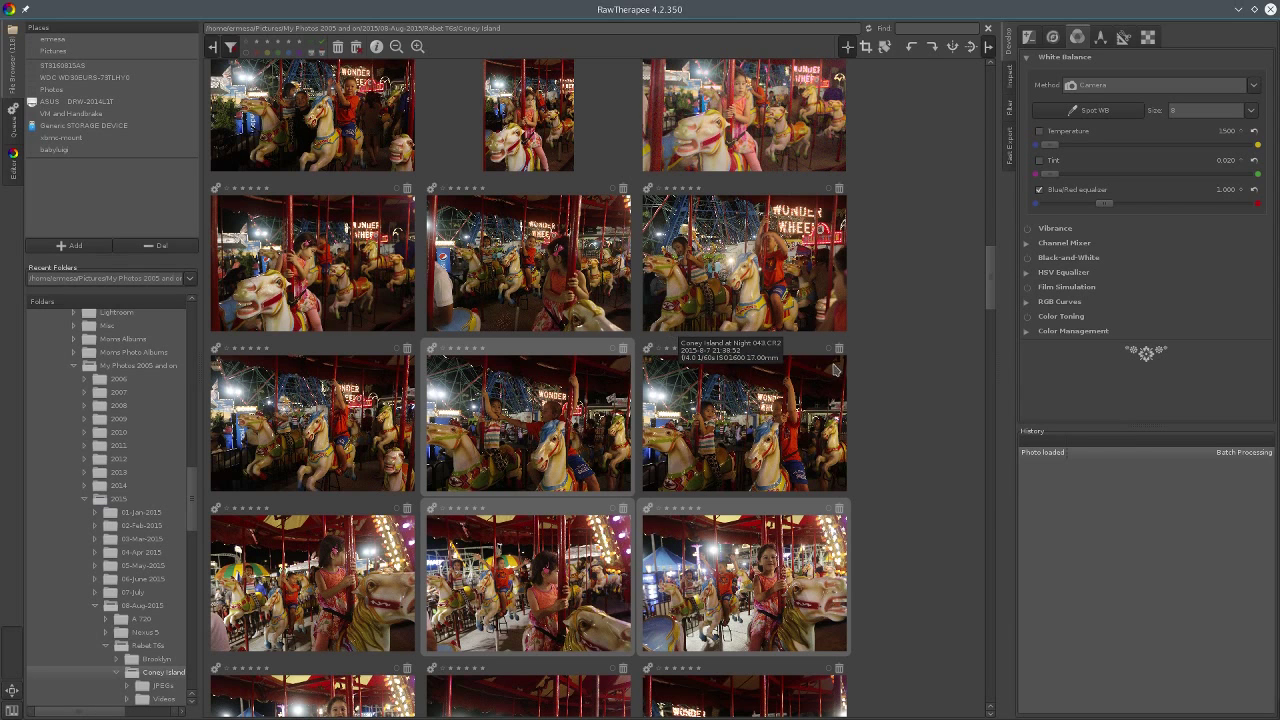
click(1031, 39)
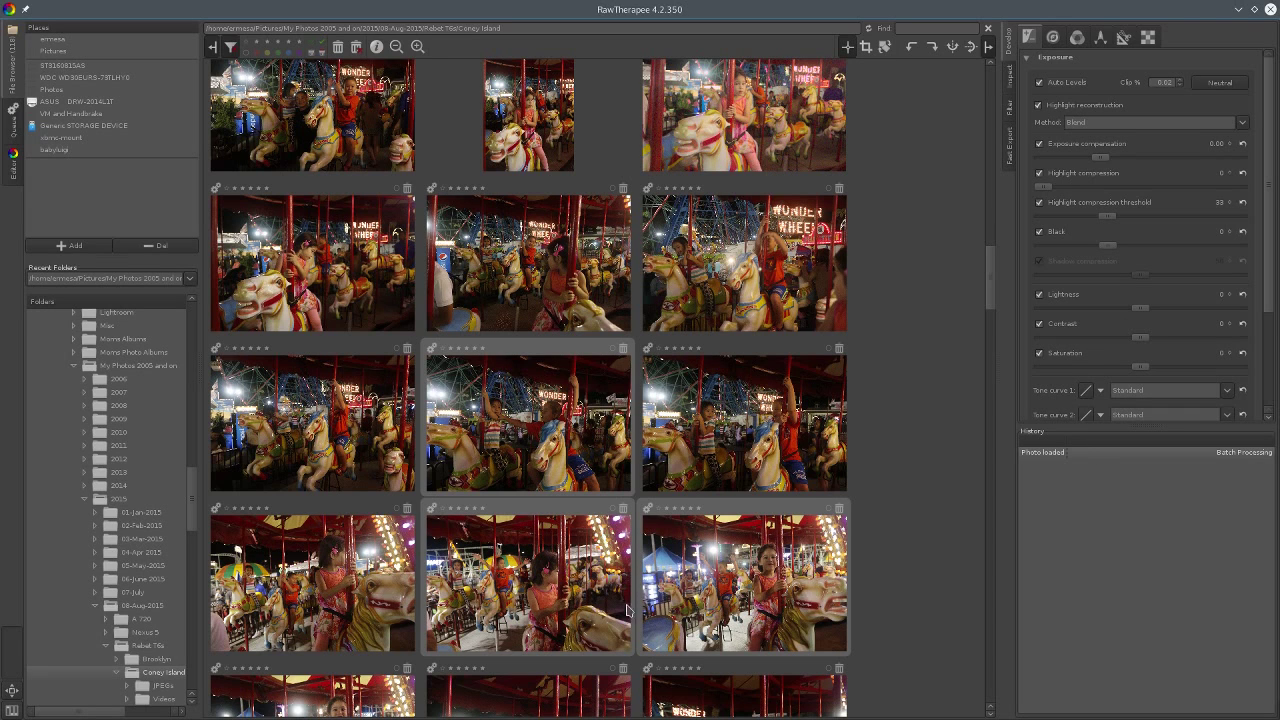
click(510, 268)
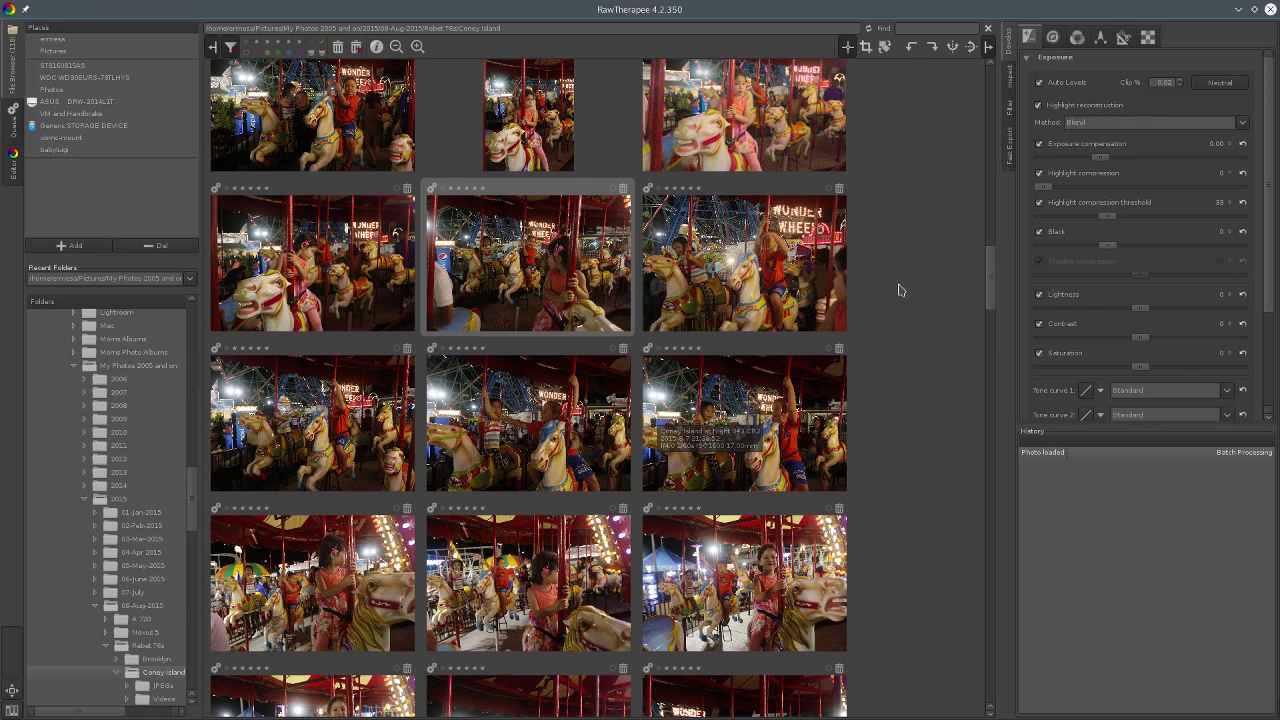
click(938, 248)
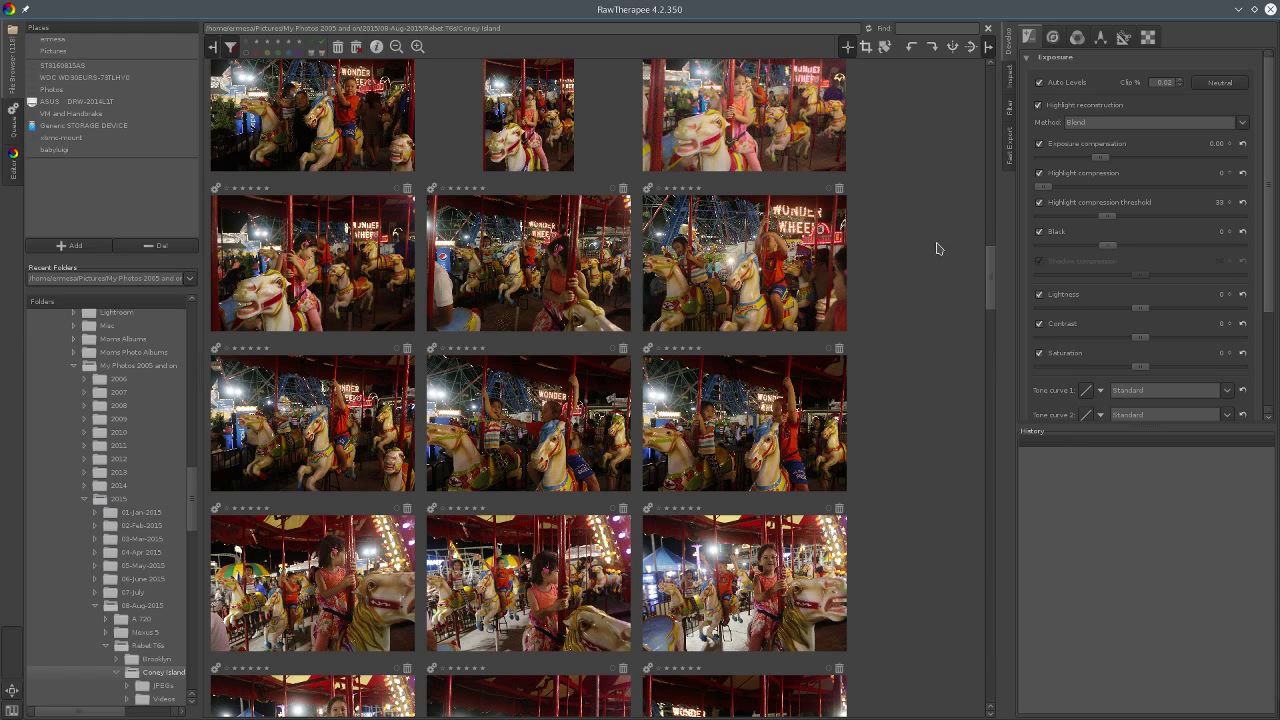
- Check the batch Queue, then select the girl-on-horse shot in row four
click(16, 133)
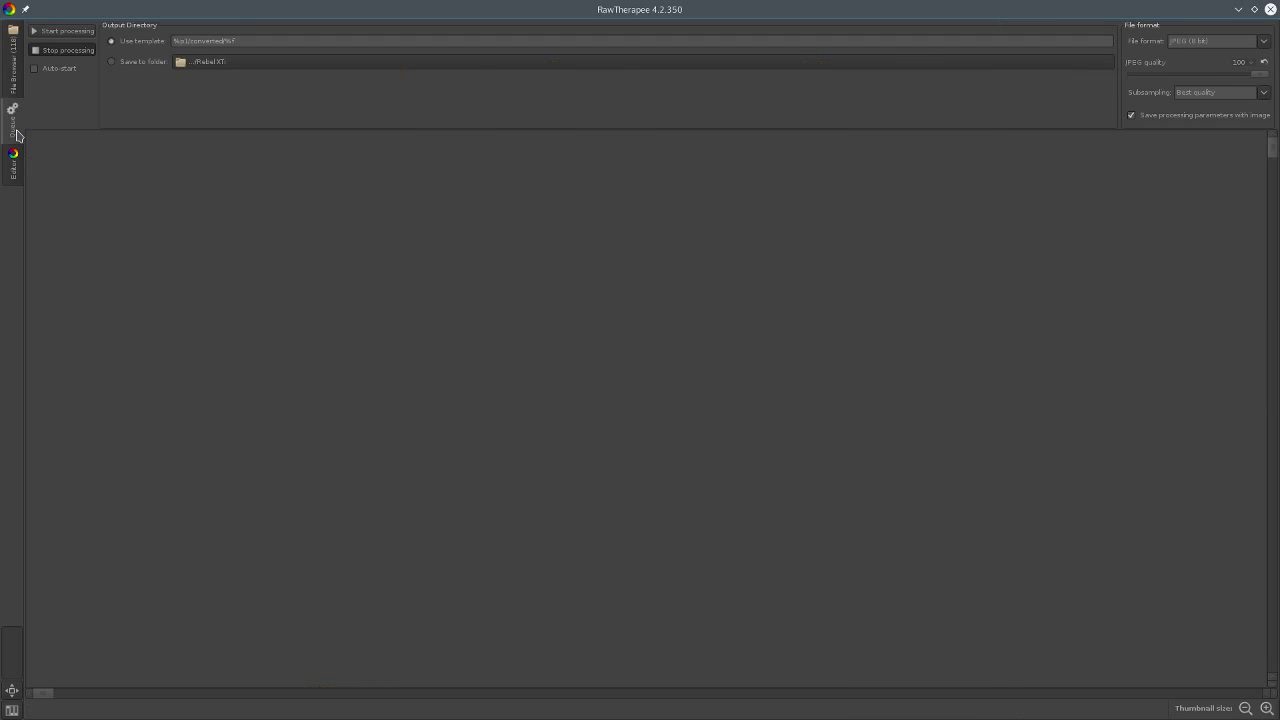
click(22, 76)
click(695, 555)
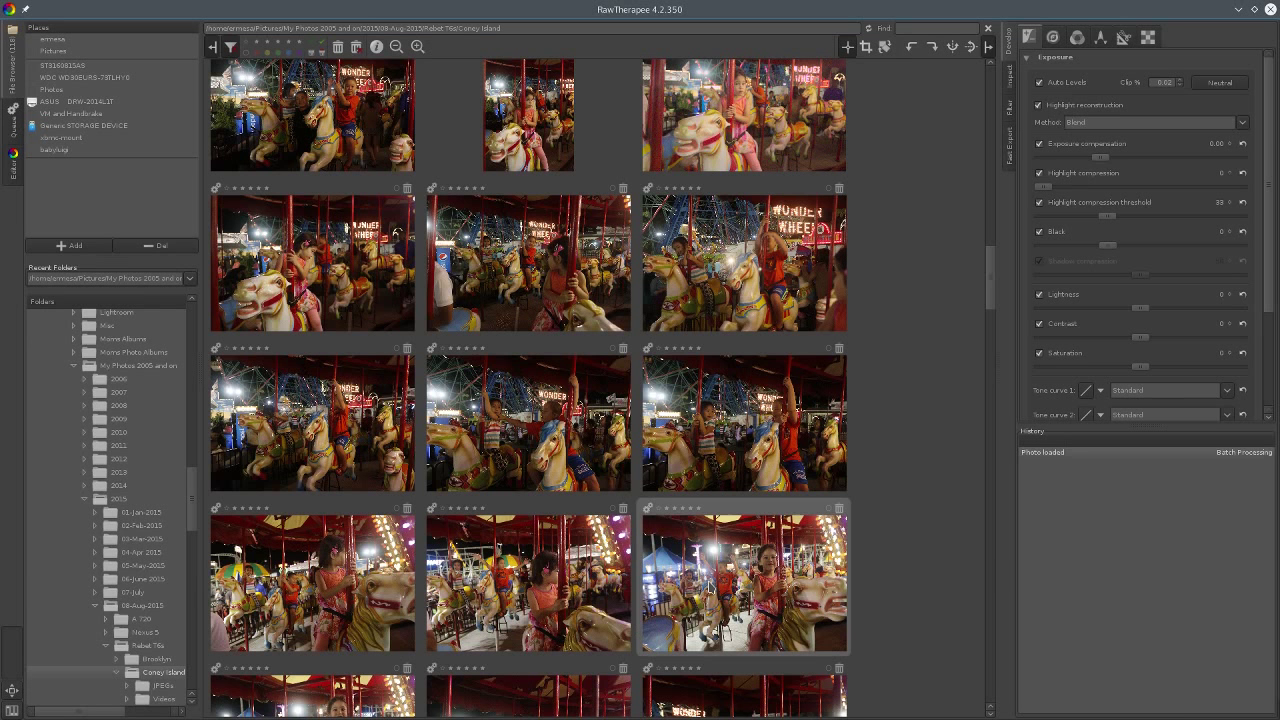
- Open Coney Island at Night 046.CR2 in the Editor with the filmstrip hidden, then return to File Browser
double_click(680, 570)
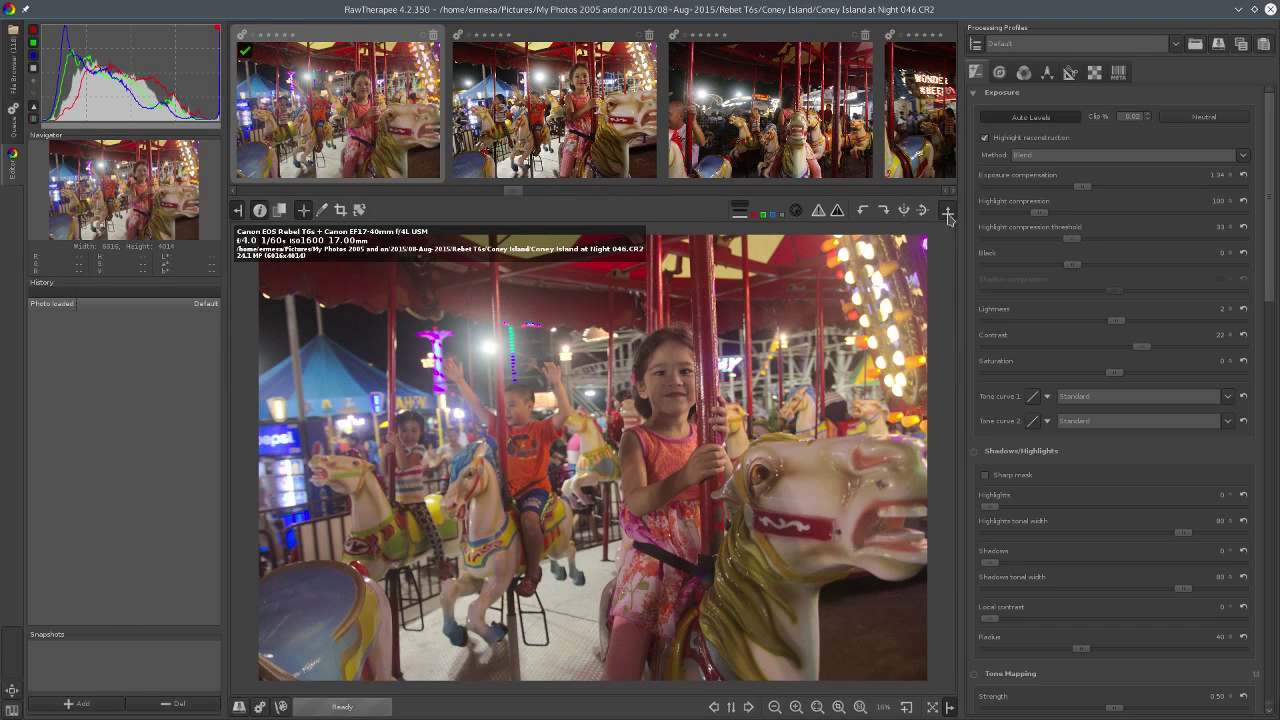
click(947, 209)
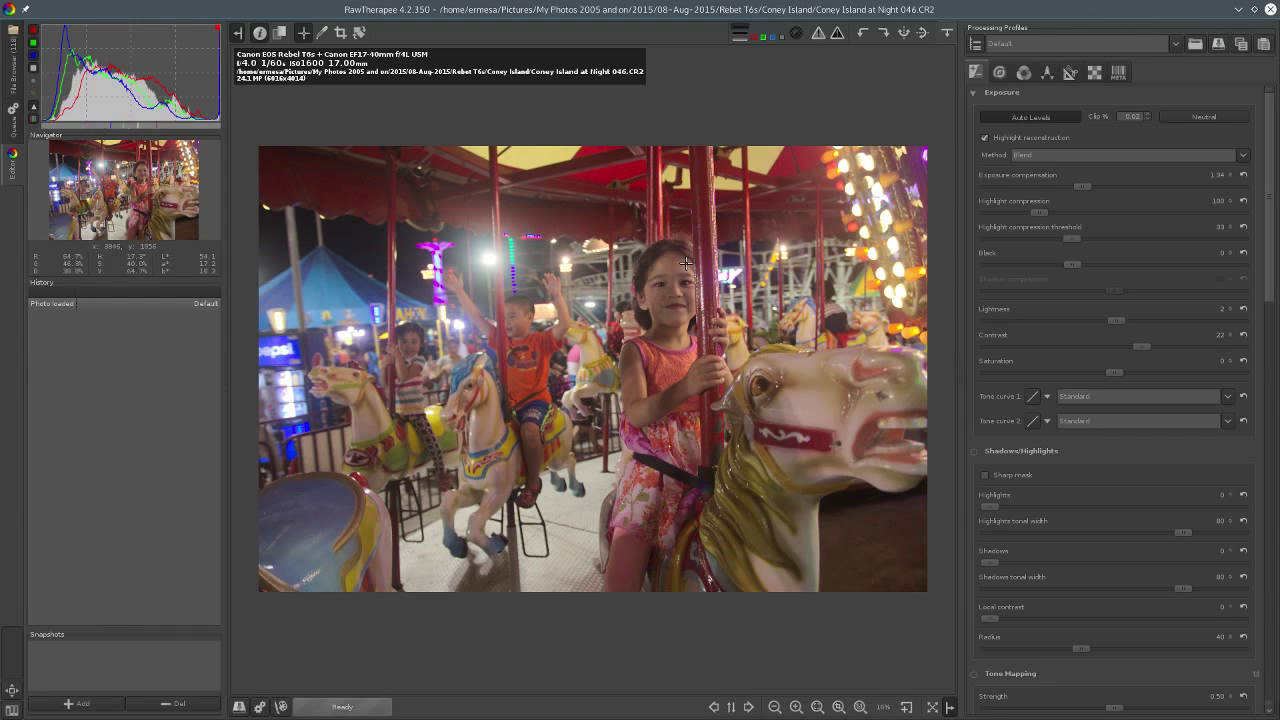
click(11, 56)
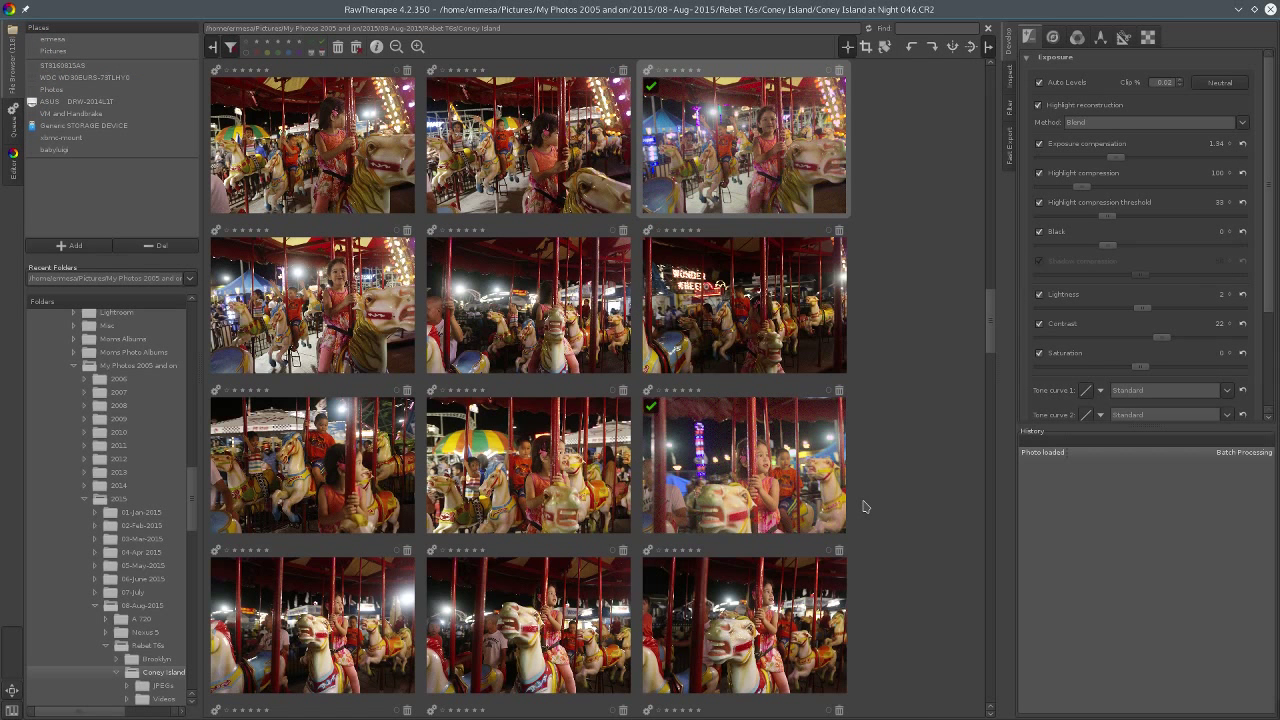
click(897, 481)
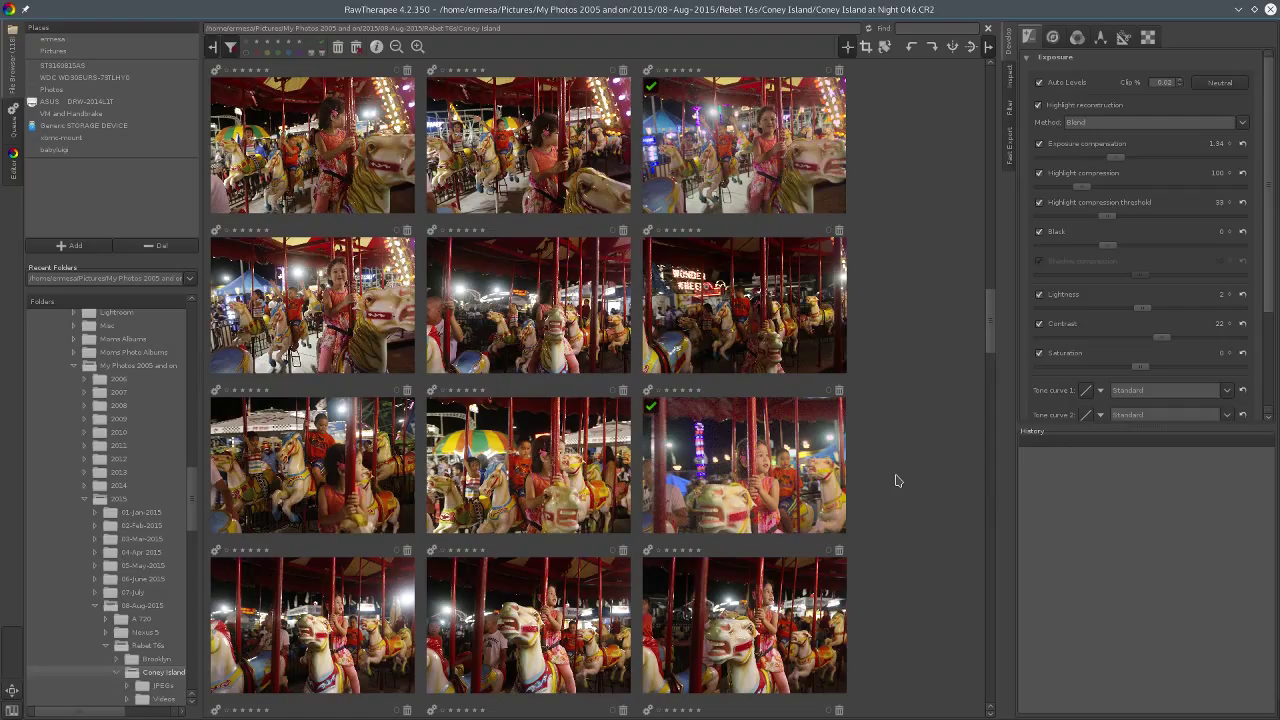